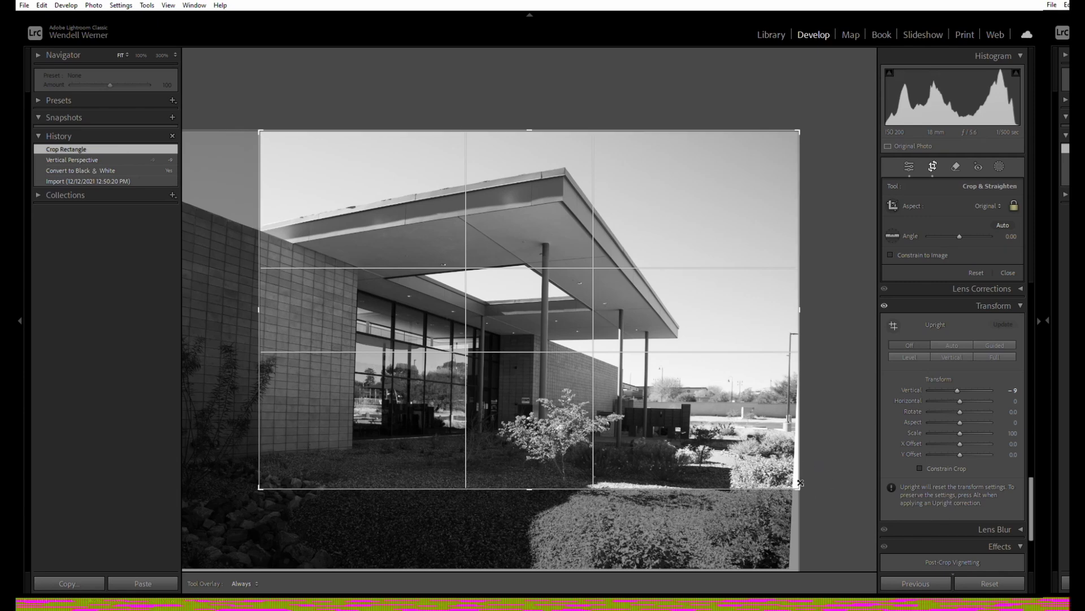
Tighten the building photo's crop and reposition the image within the frame so more of the brick wall is included
drag(800, 482, 795, 476)
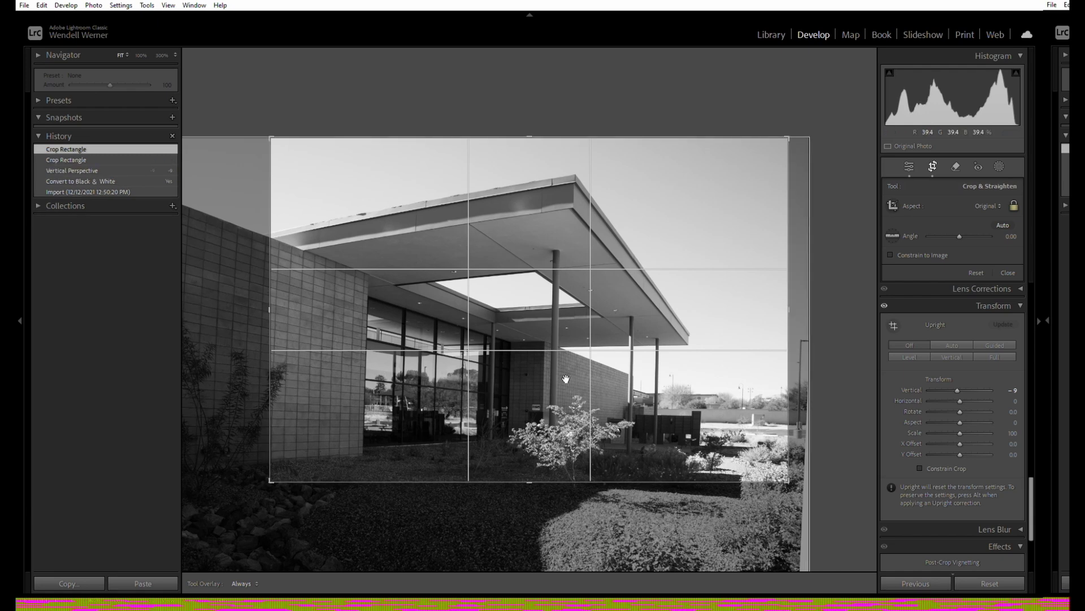
drag(760, 459, 755, 459)
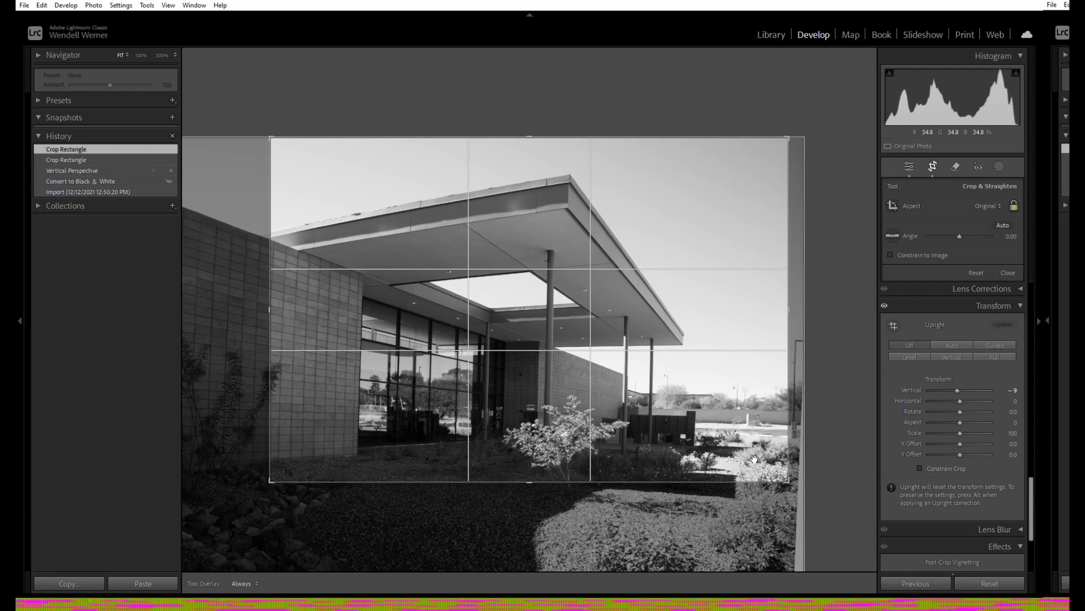
key(Right)
key(Right)
key(Right)
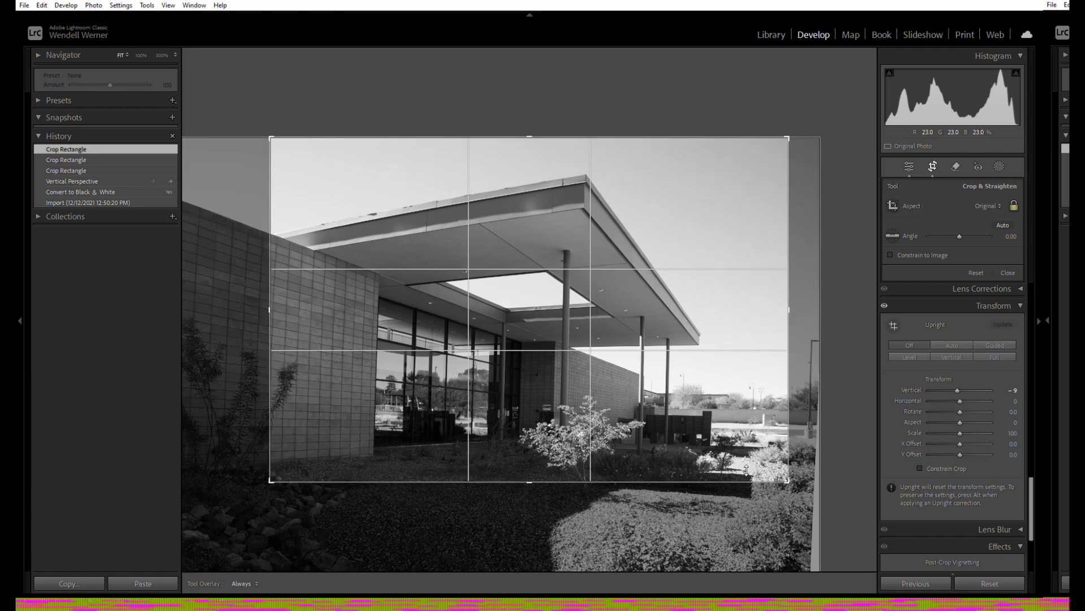
drag(746, 469, 745, 472)
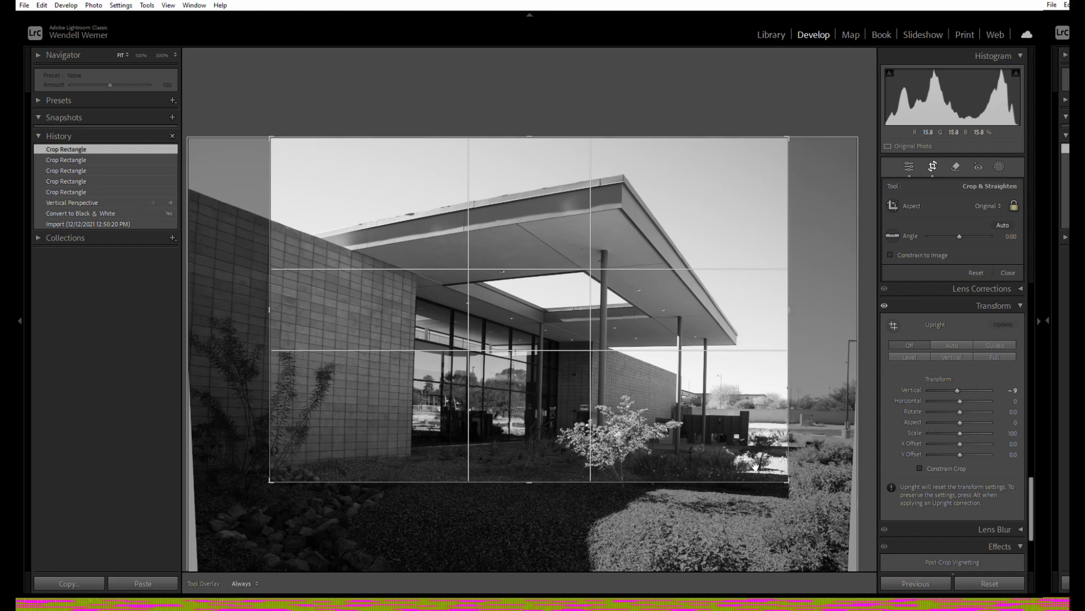
Set the building photo's highlights to −100 and its clarity to +53
drag(1030, 508, 1033, 304)
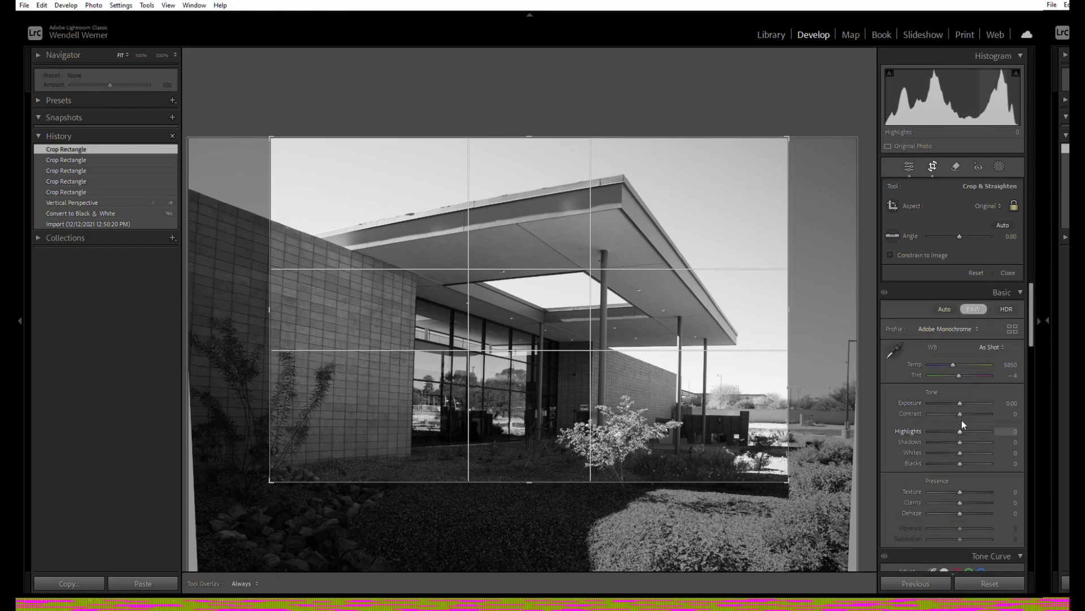
drag(961, 425, 919, 433)
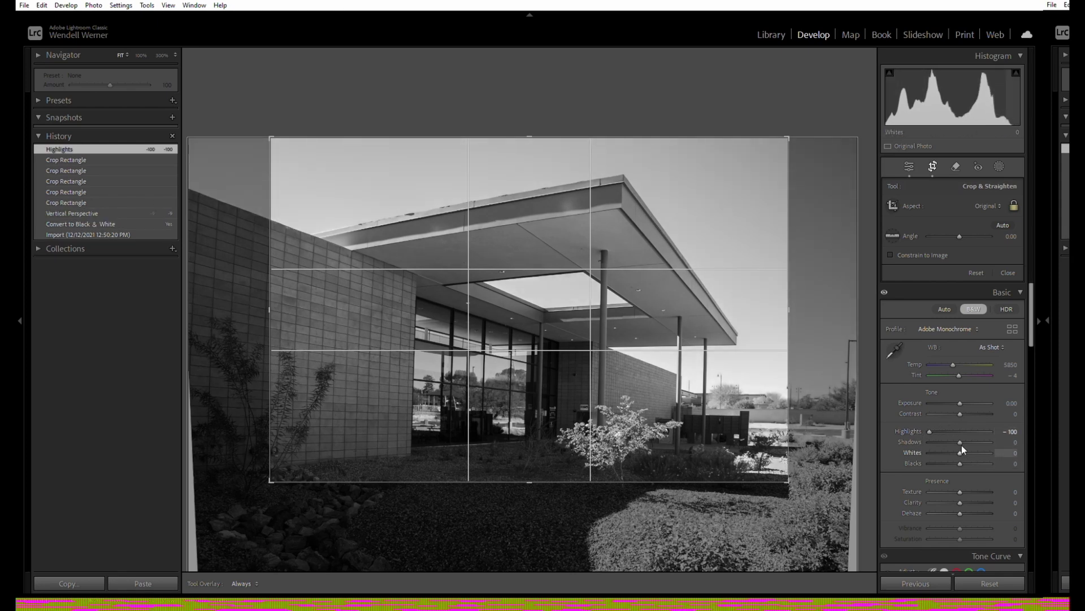
drag(960, 496, 976, 495)
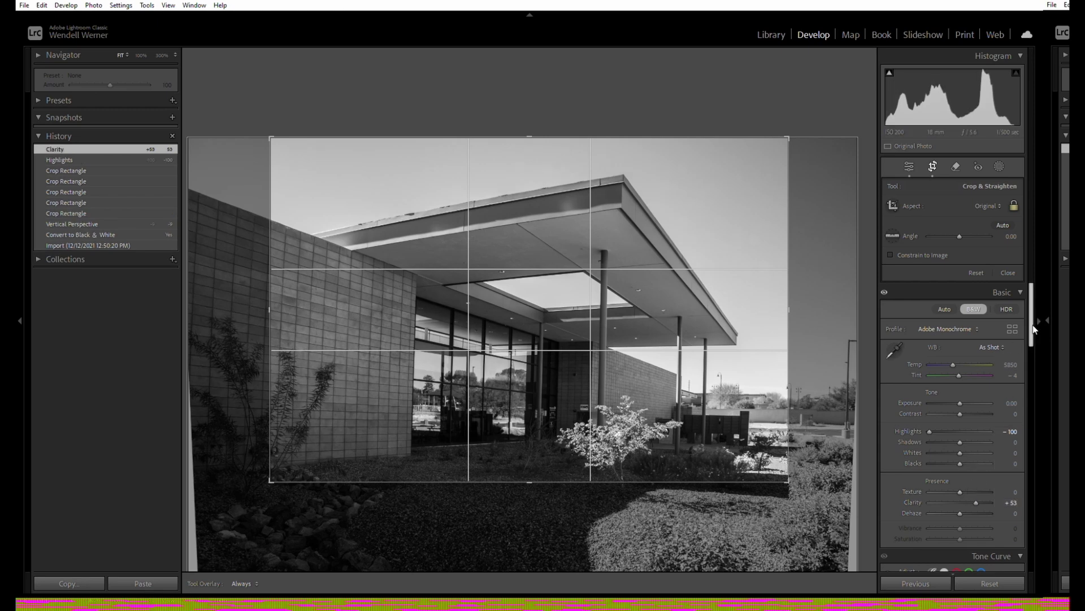
Darken the sky by lowering the blue level in the black and white mix to about −68
scroll(1034, 329, down, 5)
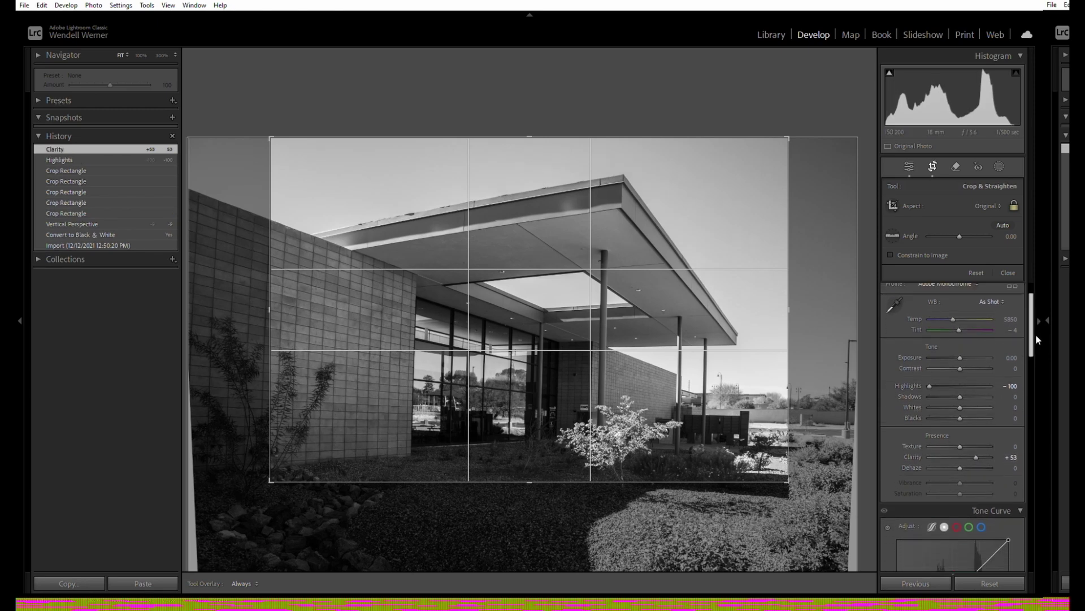
scroll(1038, 359, down, 6)
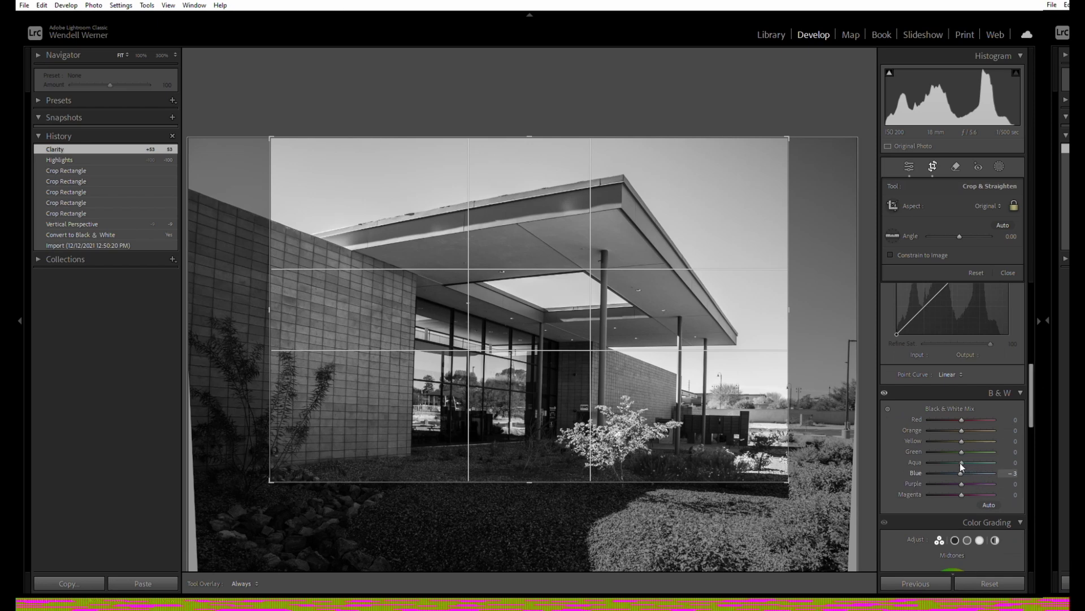
drag(962, 467, 940, 473)
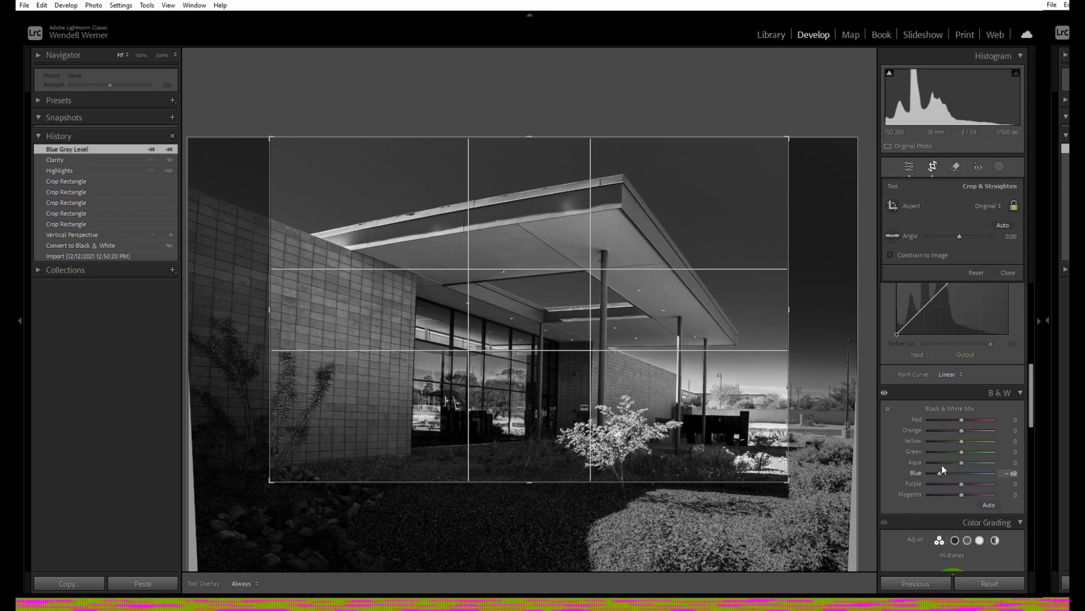
drag(939, 471, 941, 464)
Brush a mask over the bright area at the building photo's lower right, set its exposure to −0.27, and compare before and after
key(k)
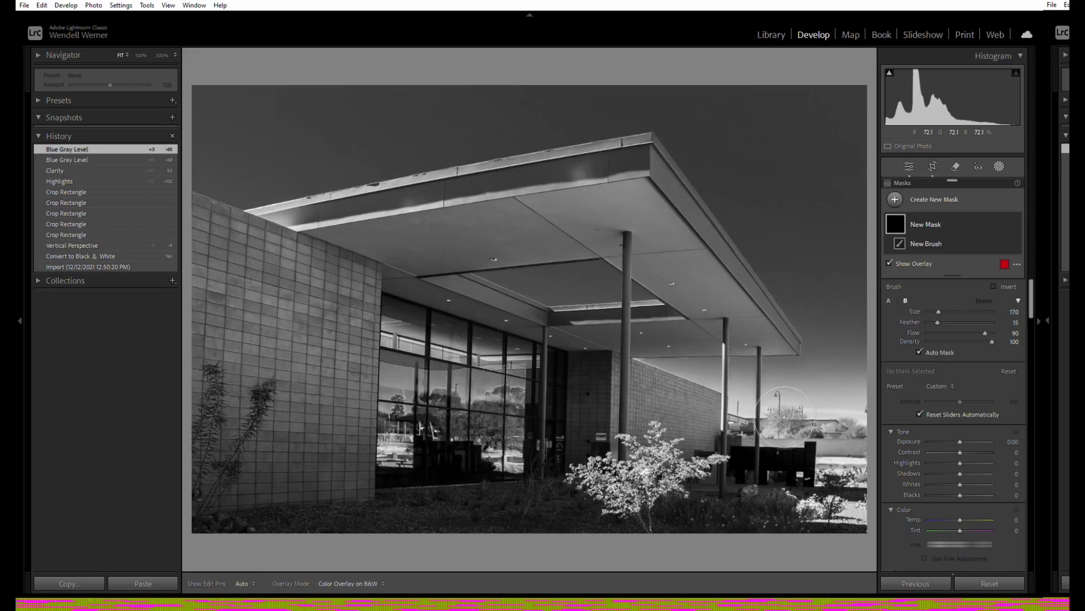
mouse_move(832, 438)
mouse_down()
mouse_move(859, 438)
mouse_move(871, 486)
mouse_move(854, 497)
mouse_move(878, 419)
mouse_up()
drag(960, 455, 954, 446)
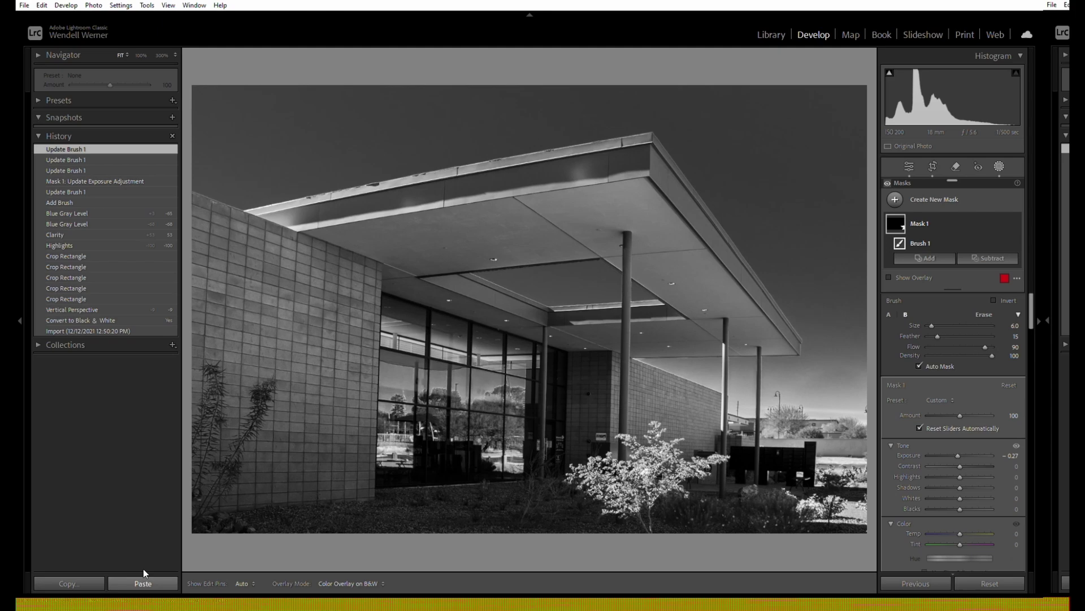
click(356, 593)
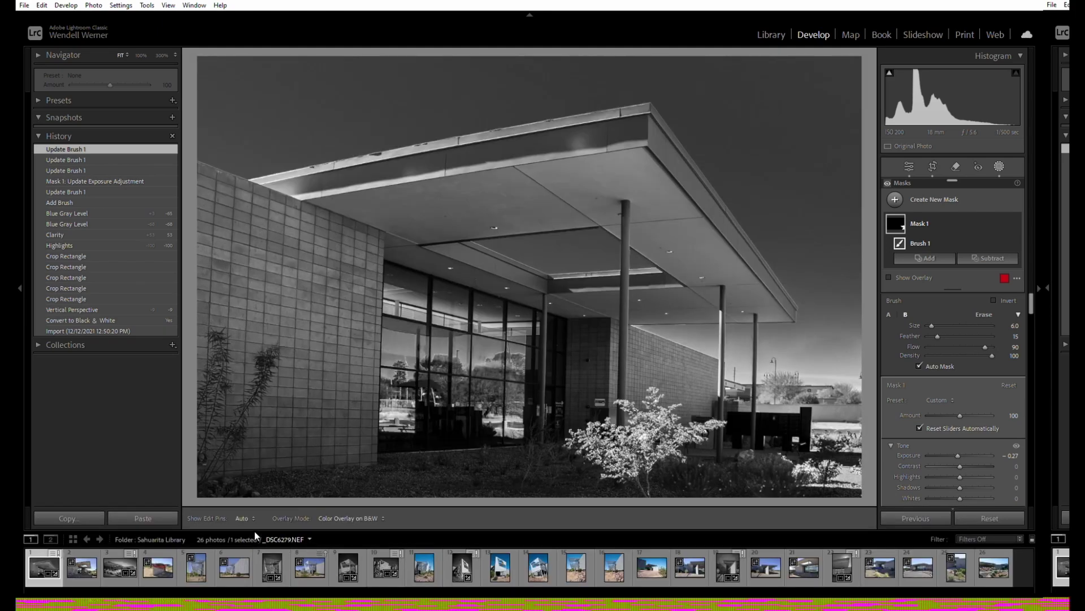
key(y)
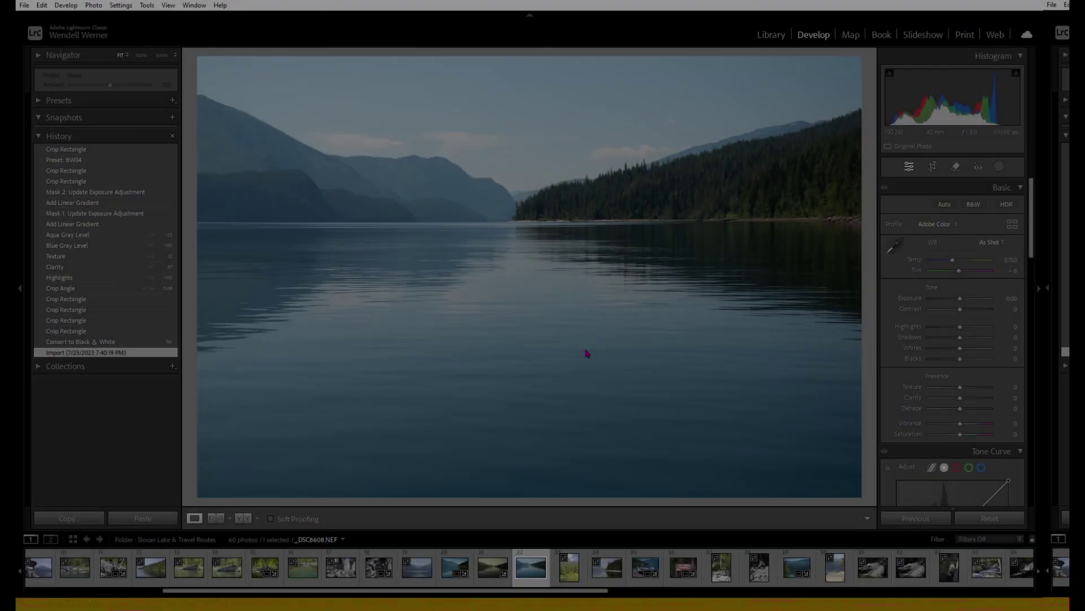
Show the lake photo in a side-by-side before and after view and convert it to black and white
key(y)
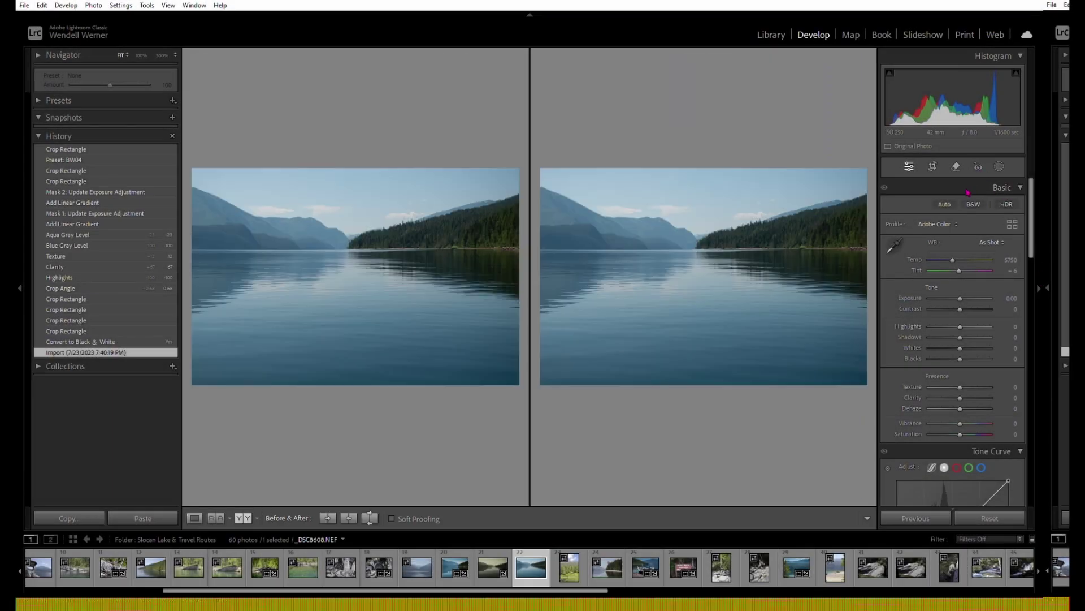
click(974, 203)
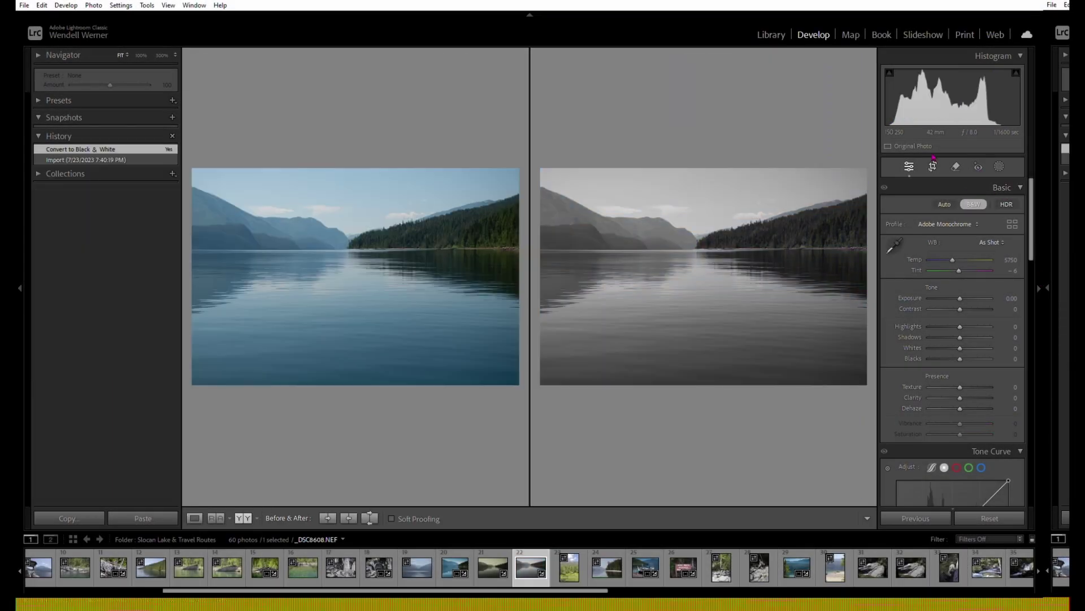
Crop the lake photo to a 16 x 9 aspect ratio, tightening the frame around the mountains, forested point and water reflections
key(r)
click(922, 325)
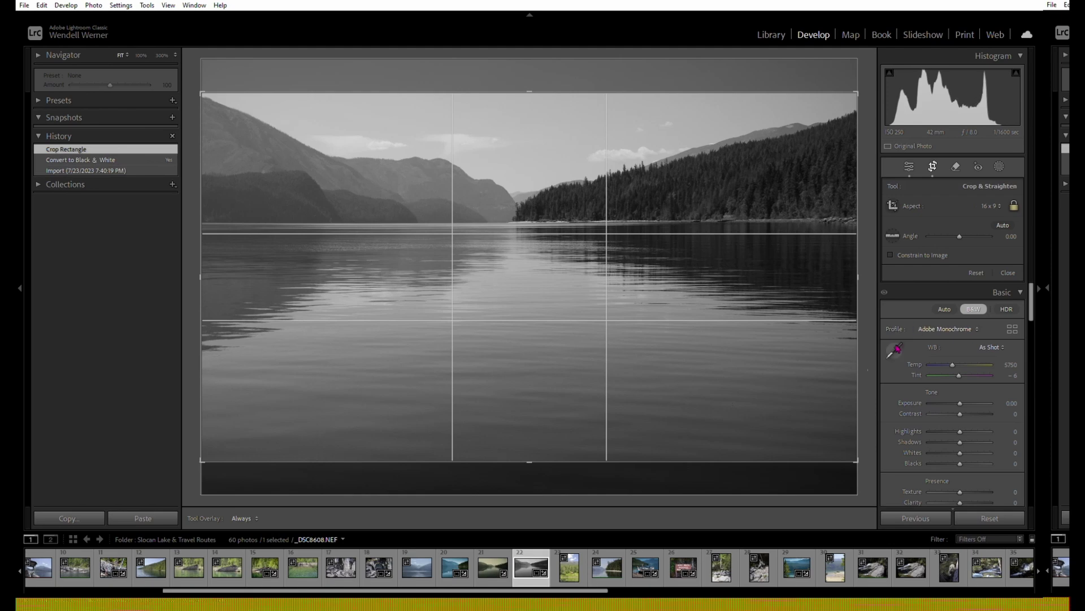
drag(863, 455, 806, 412)
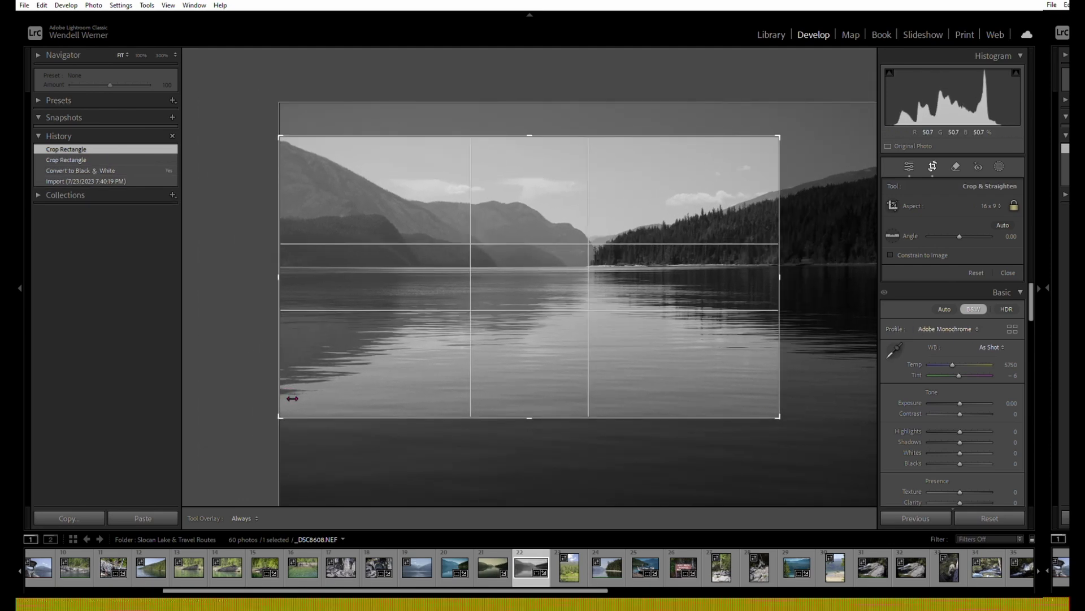
drag(287, 408, 294, 404)
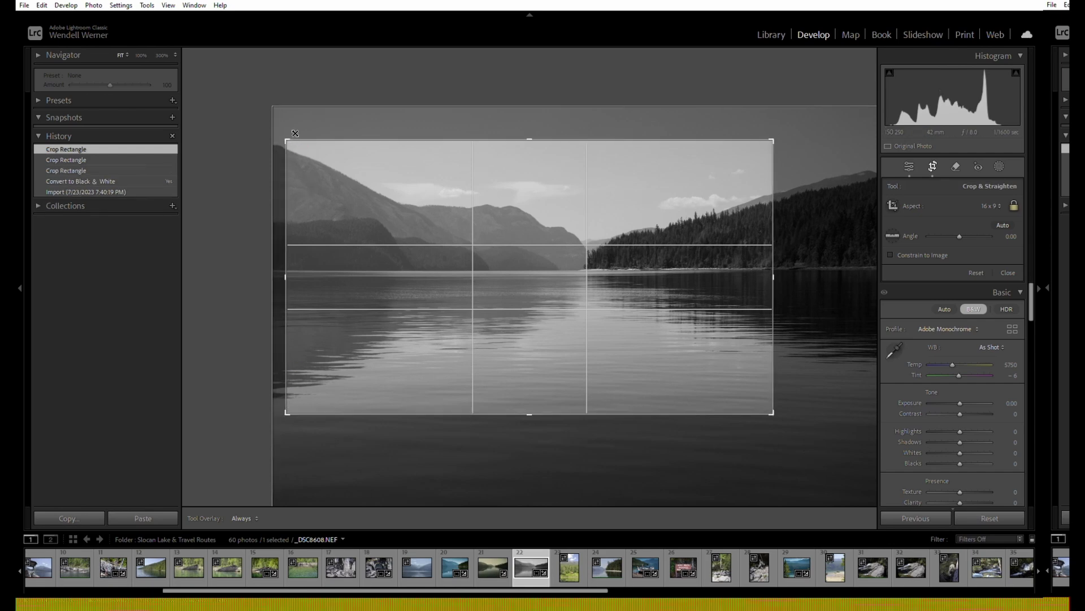
mouse_move(296, 133)
mouse_down()
mouse_move(322, 158)
mouse_move(294, 146)
mouse_up()
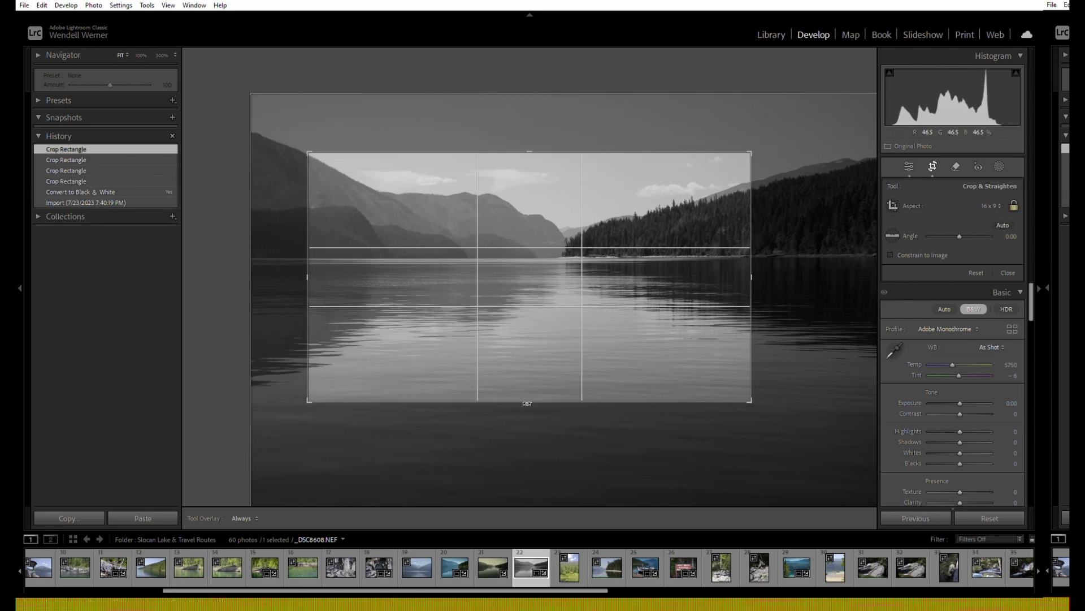
drag(754, 395, 775, 402)
drag(329, 385, 333, 380)
key(Return)
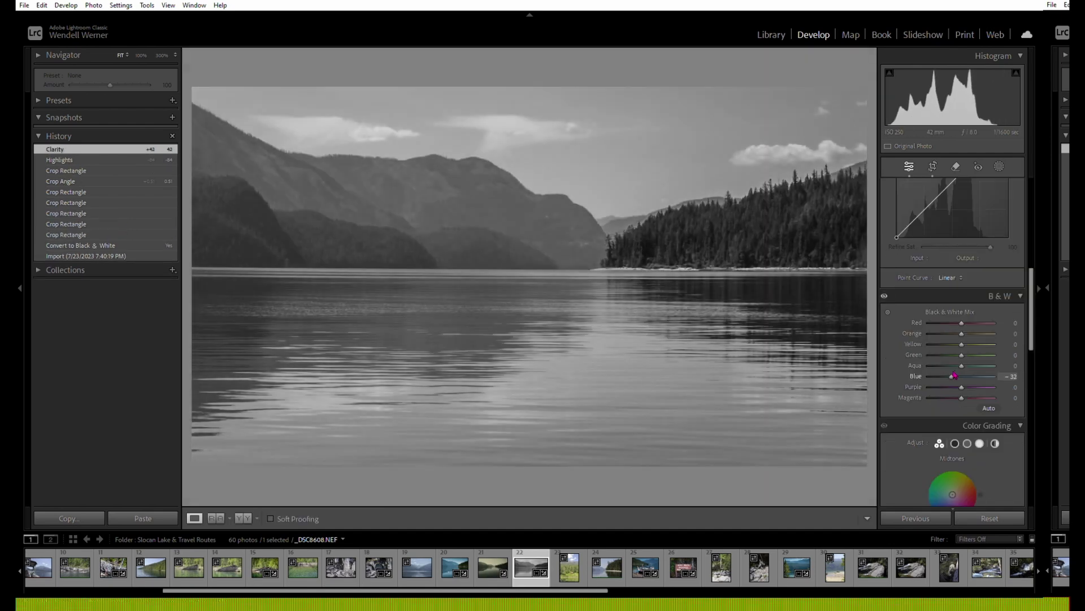
Set the lake photo's clarity to +42 and darken the black and white mix's blue, aqua and green levels, with blue at −80
drag(954, 376, 939, 379)
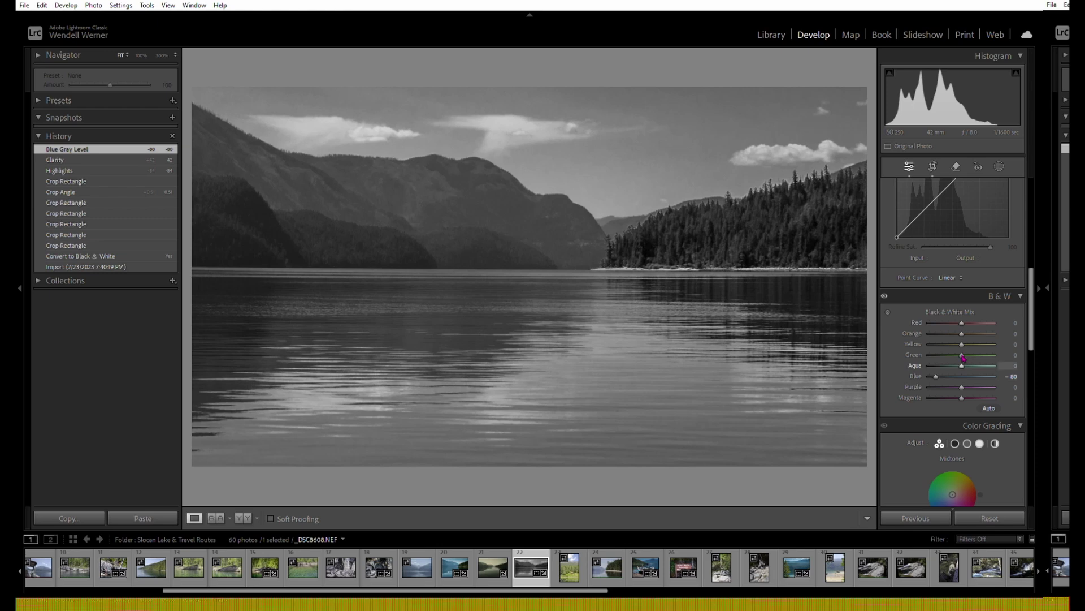
drag(962, 366, 950, 366)
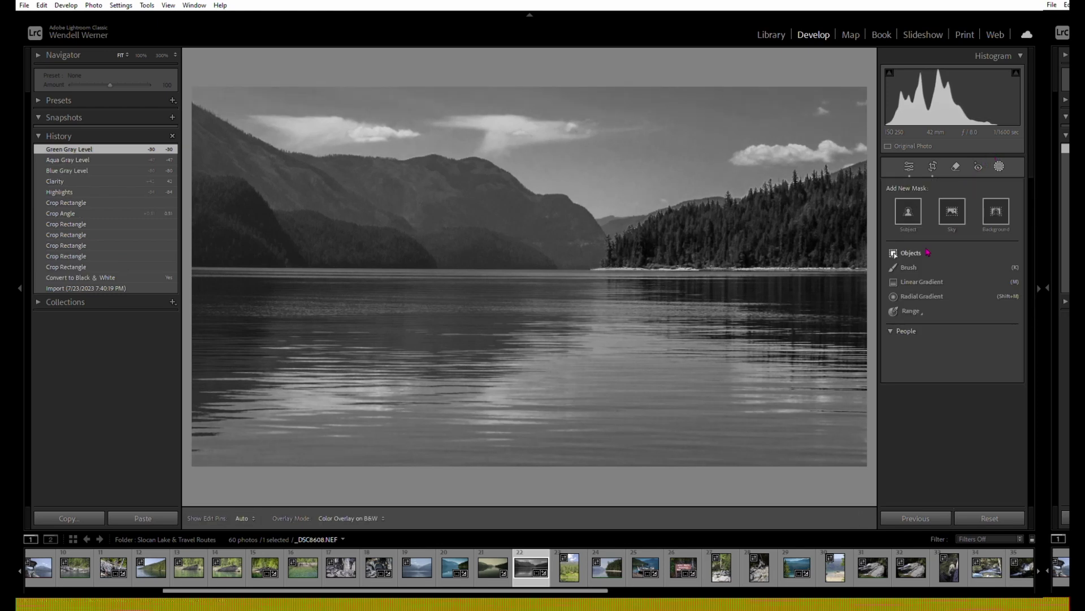
Add a linear gradient mask over the water up to the shoreline and set its exposure to −1.15
click(923, 281)
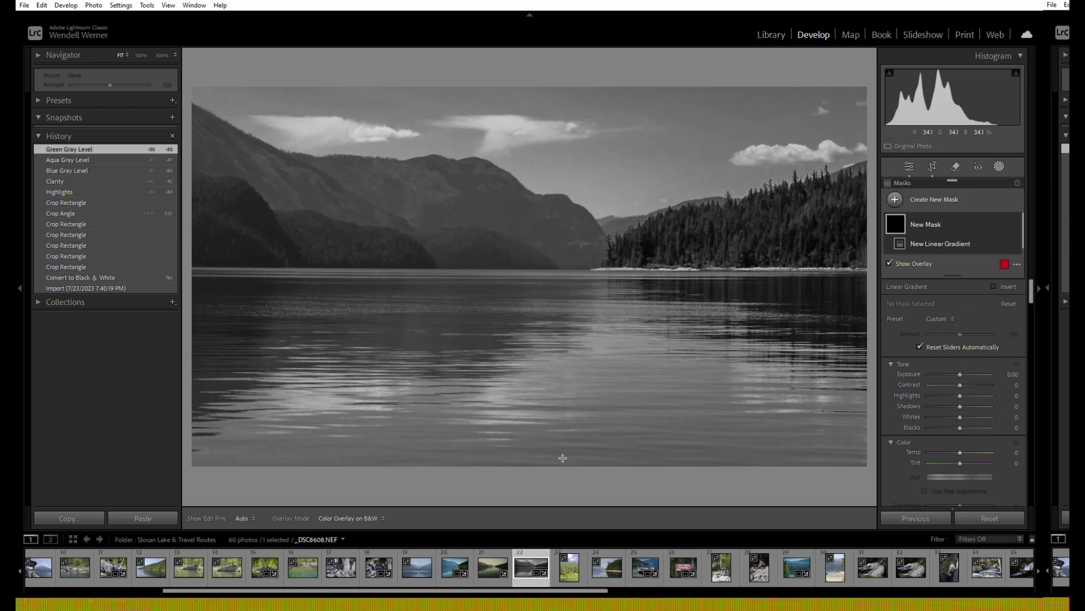
drag(563, 445, 561, 235)
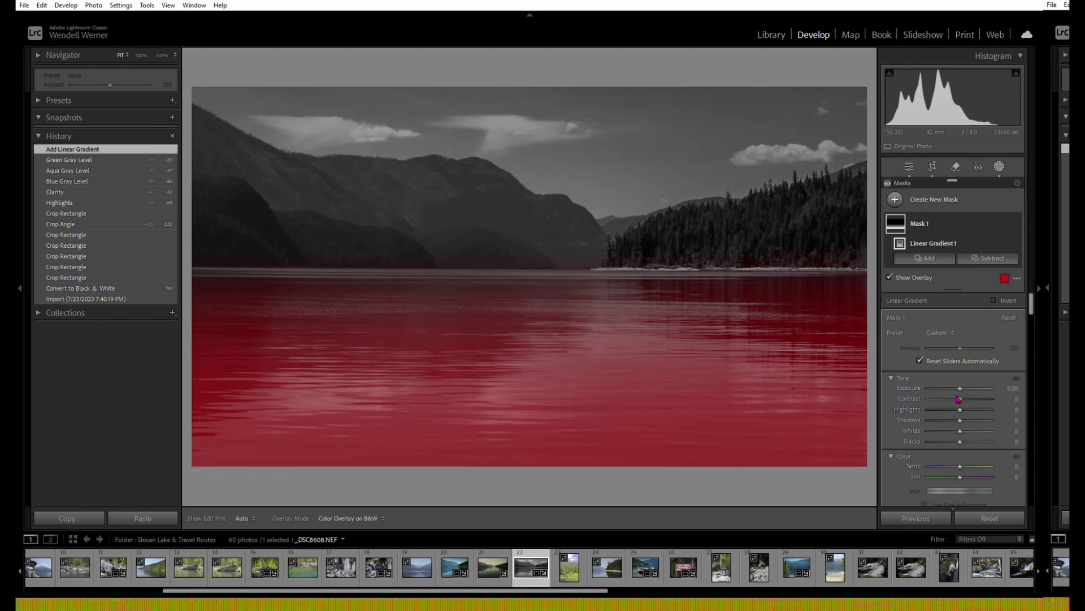
key(o)
drag(961, 386, 954, 383)
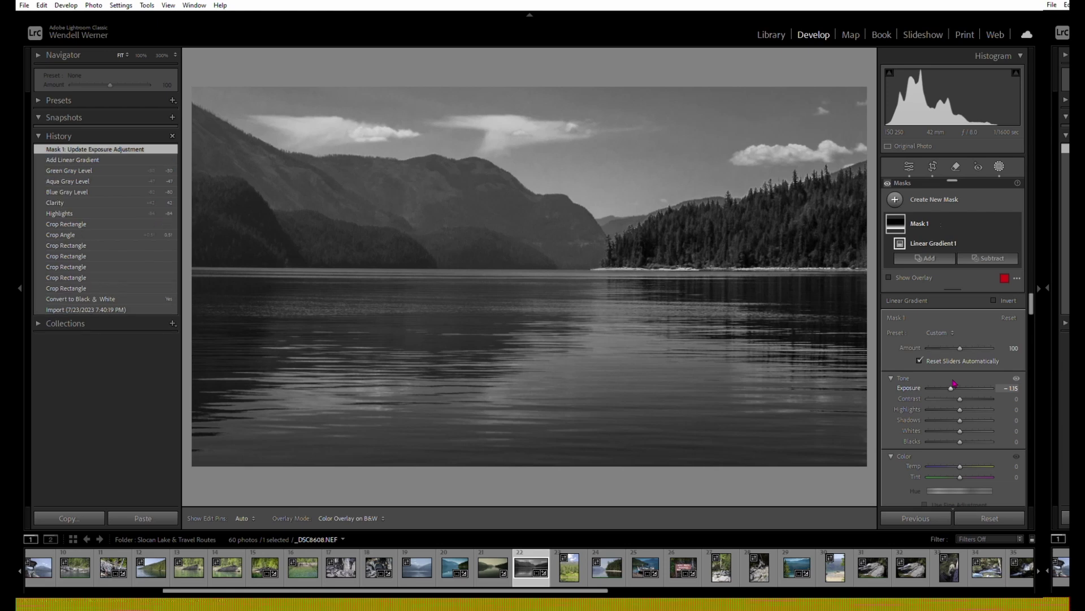
Add a second linear gradient mask slanting down over the sky and lower its exposure
key(m)
mouse_move(577, 86)
mouse_down()
mouse_move(573, 162)
mouse_move(603, 181)
mouse_move(666, 198)
mouse_move(717, 181)
mouse_move(789, 206)
mouse_move(826, 189)
mouse_move(819, 199)
mouse_move(676, 213)
mouse_up()
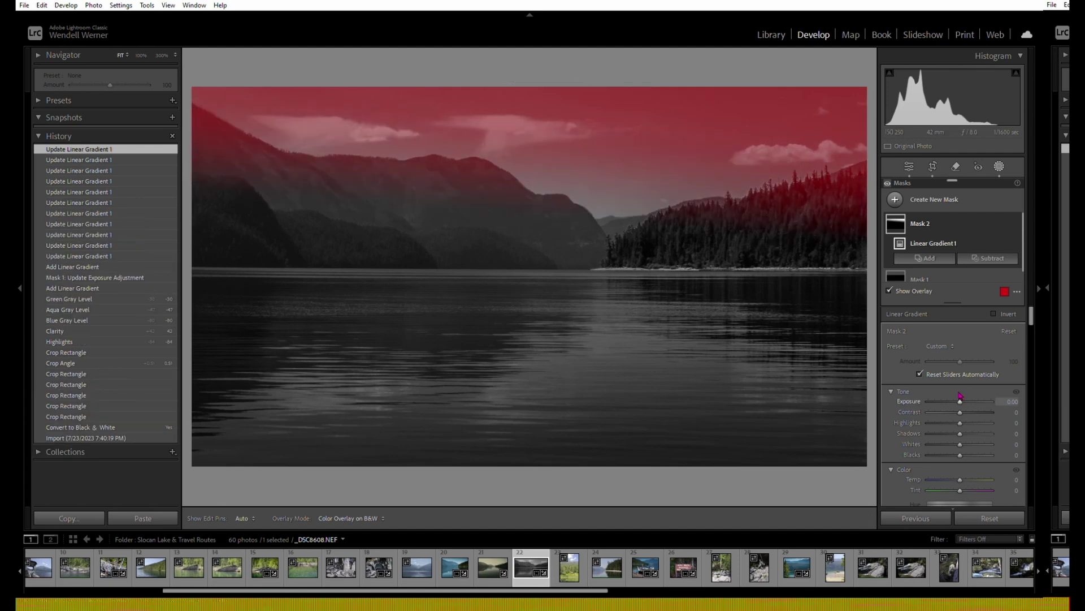
key(o)
drag(961, 400, 948, 401)
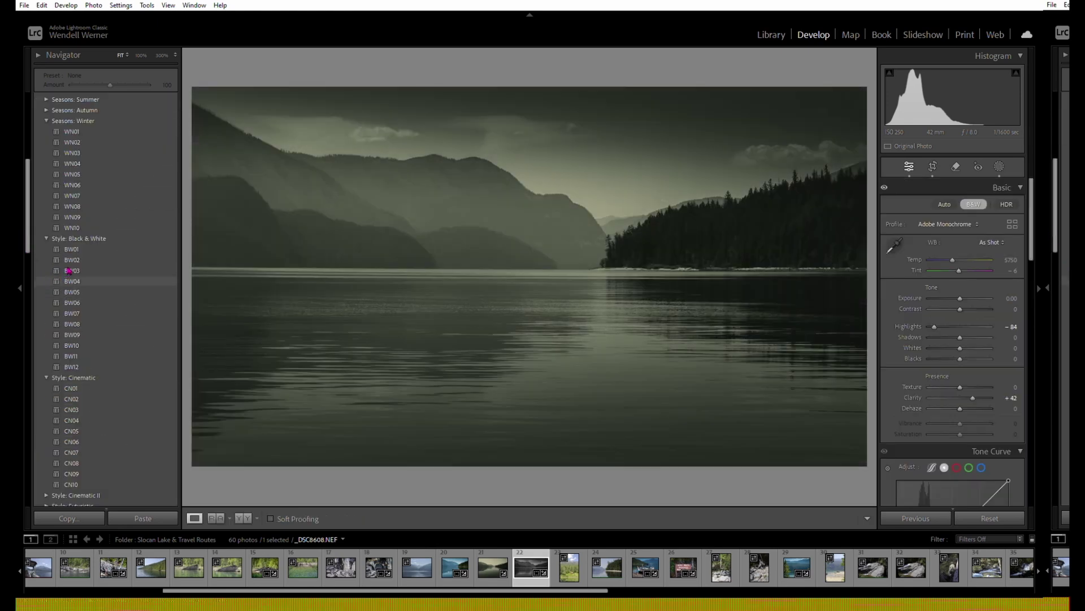
Apply the BW04 black and white preset to the lake photo and compare before and after
click(67, 281)
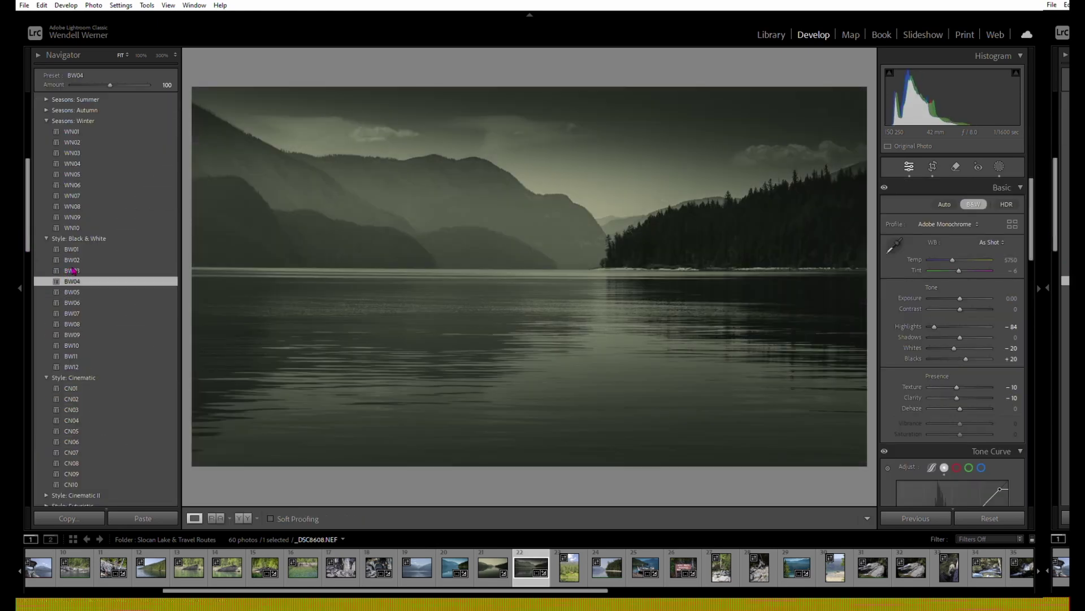
click(247, 517)
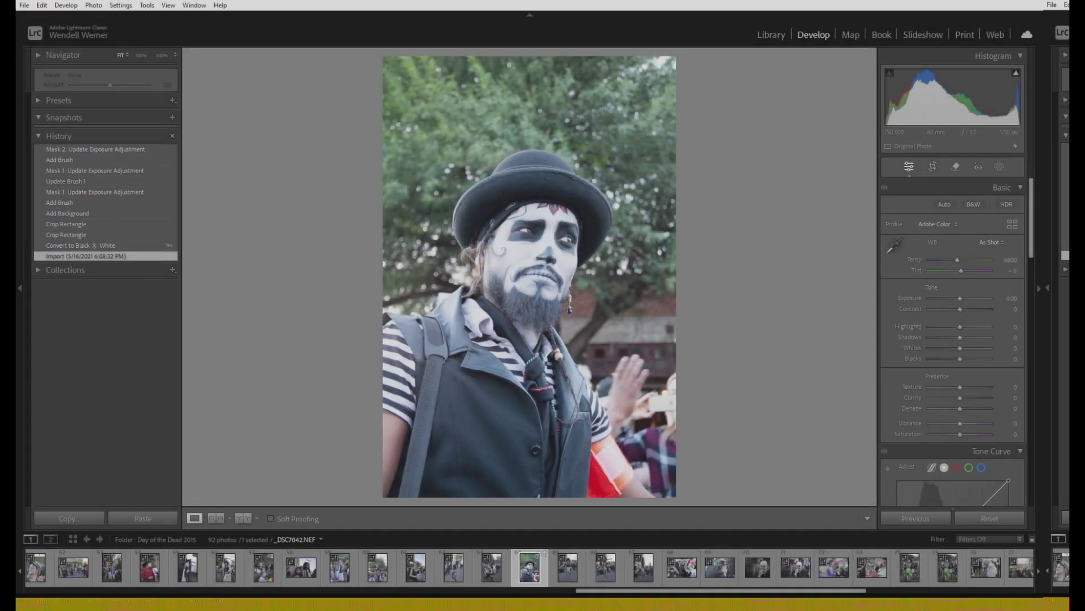
Show the face-painted man's portrait in a side-by-side before and after view and convert it to black and white
click(245, 512)
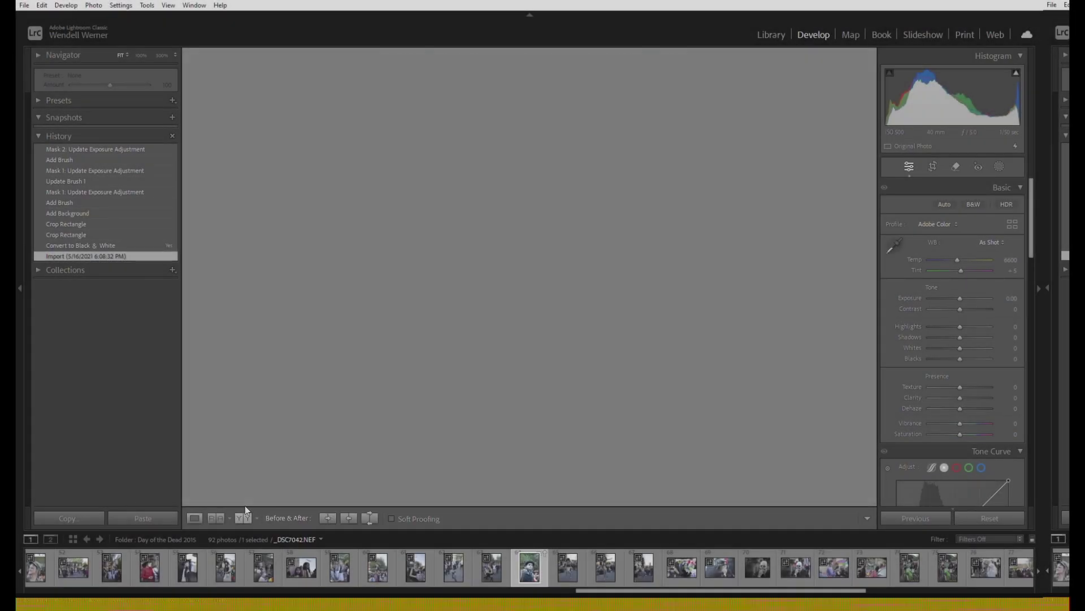
click(973, 204)
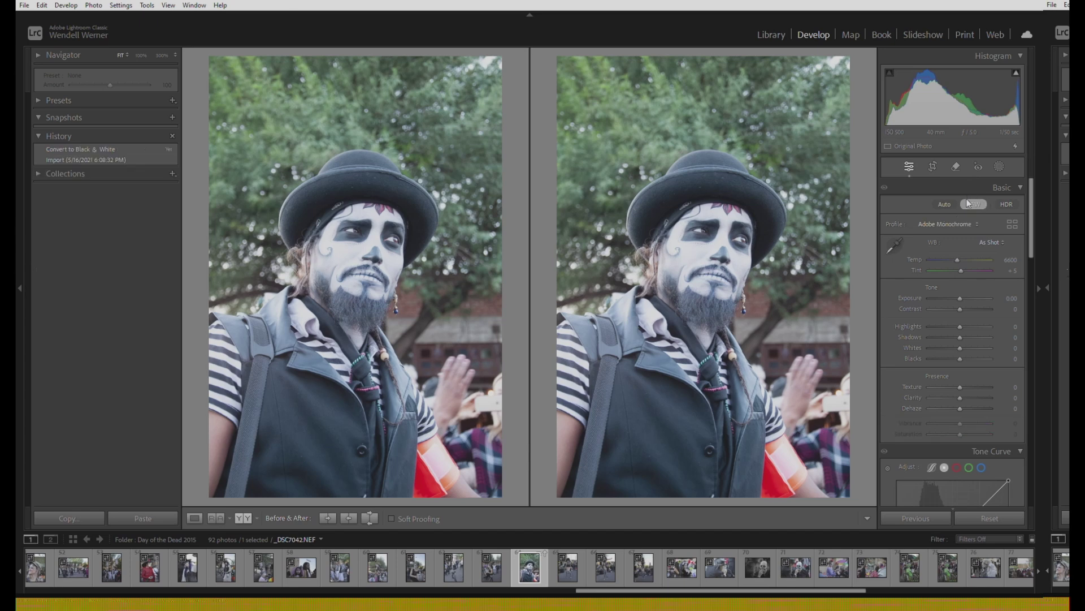
Crop the portrait at the 4 x 5 / 8 x 10 aspect ratio tightly around the man's hat, face and collar
click(932, 166)
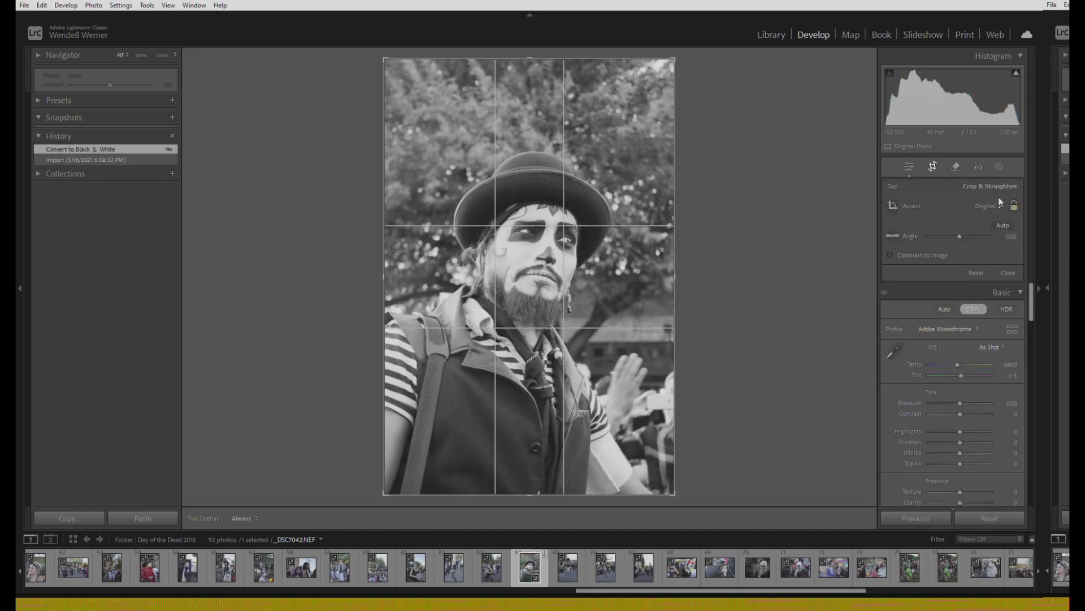
click(924, 260)
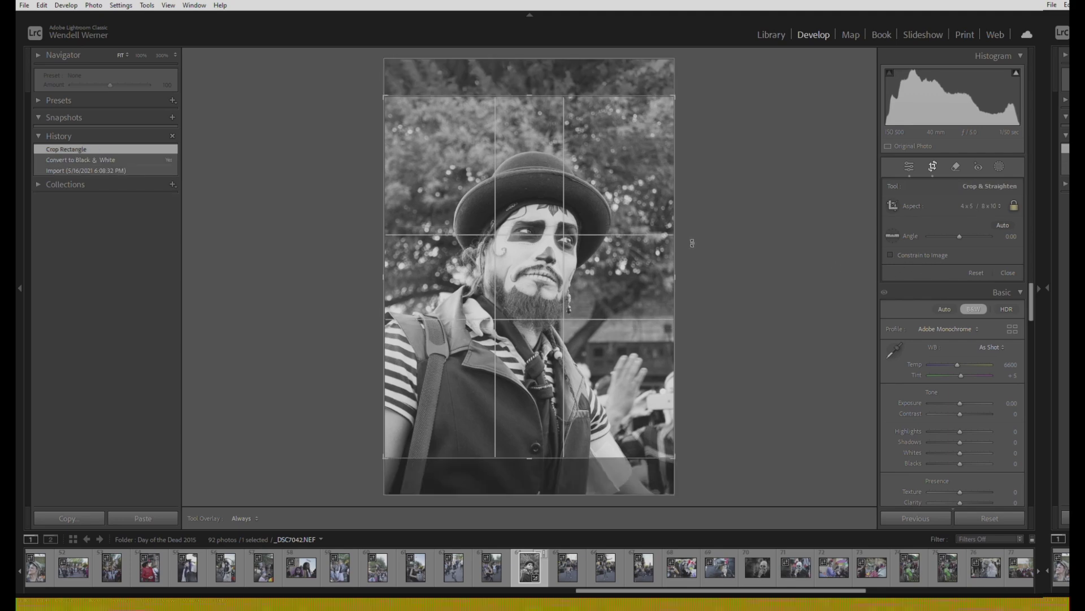
drag(386, 97, 390, 103)
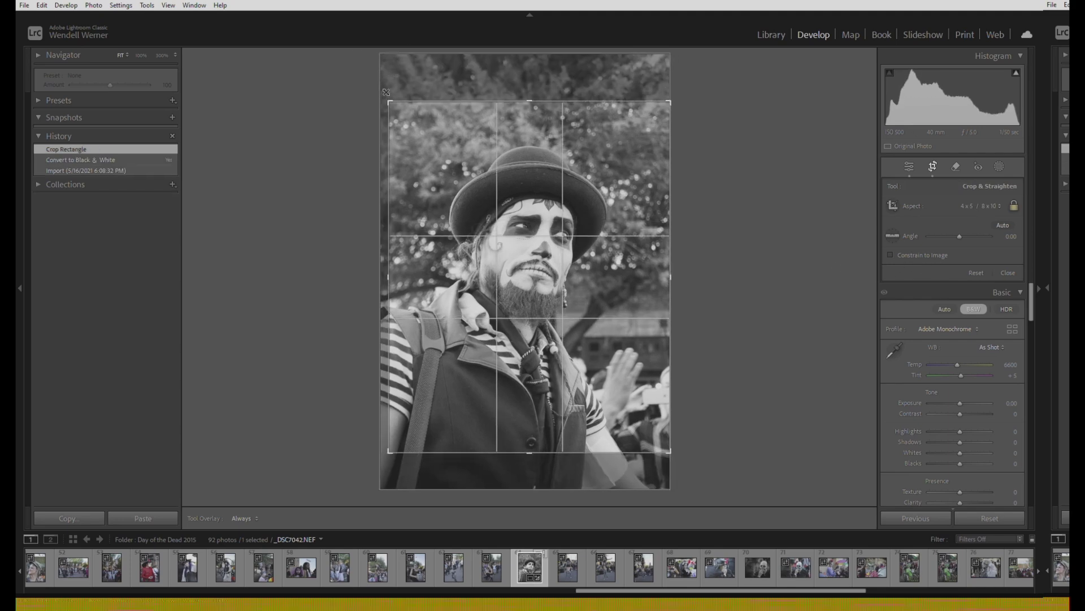
drag(387, 454, 405, 436)
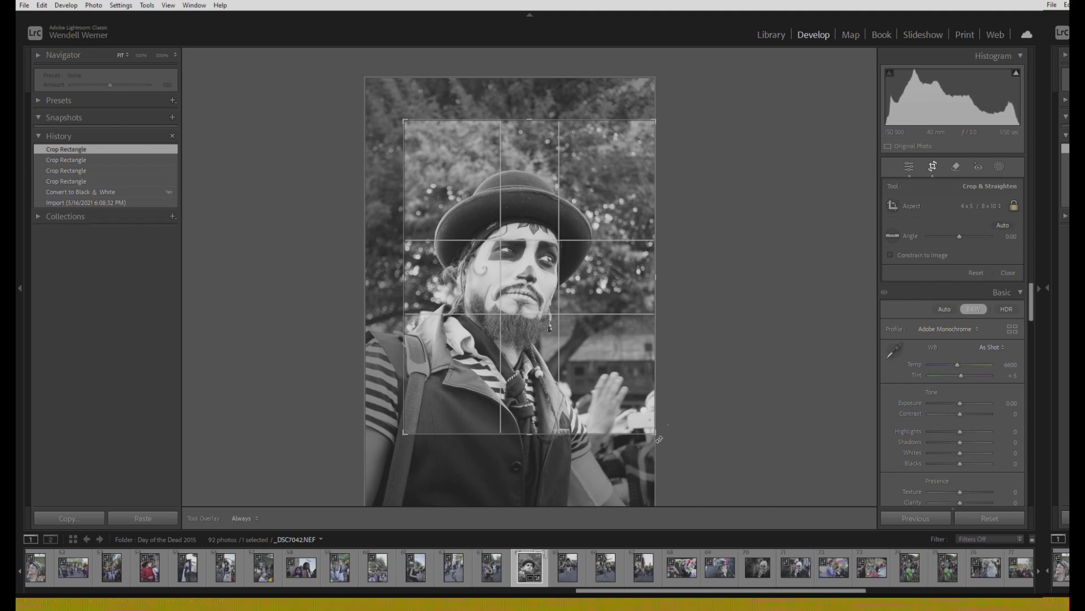
drag(654, 426, 643, 393)
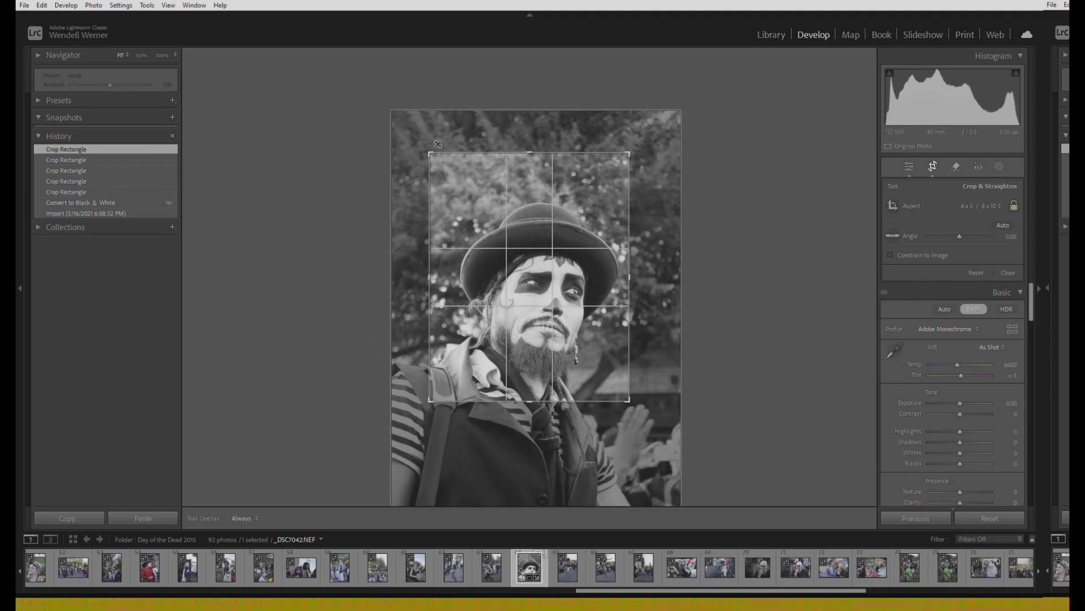
drag(435, 146, 442, 161)
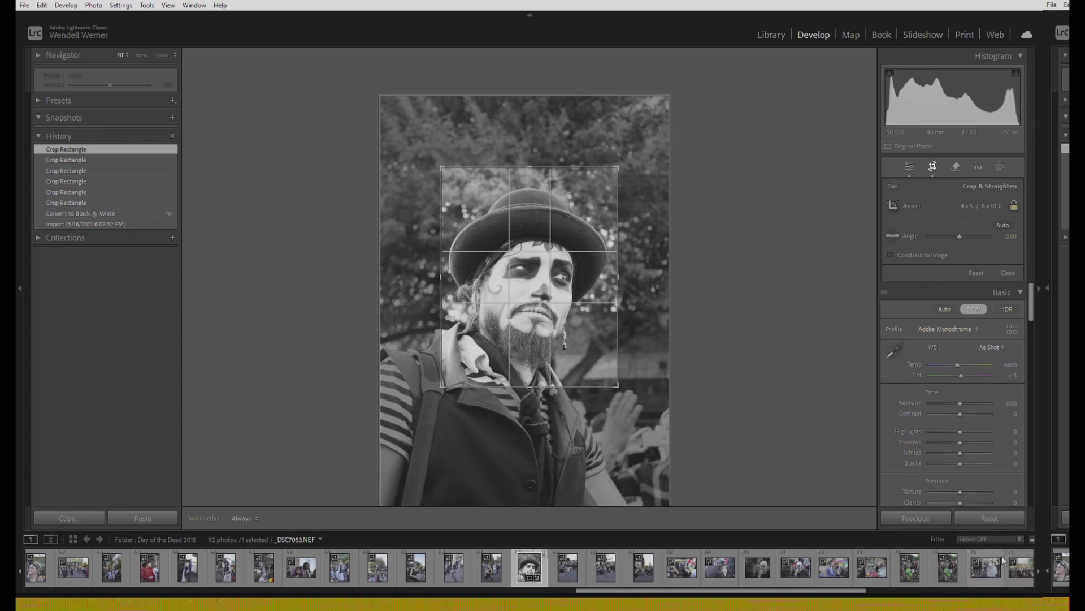
key(Return)
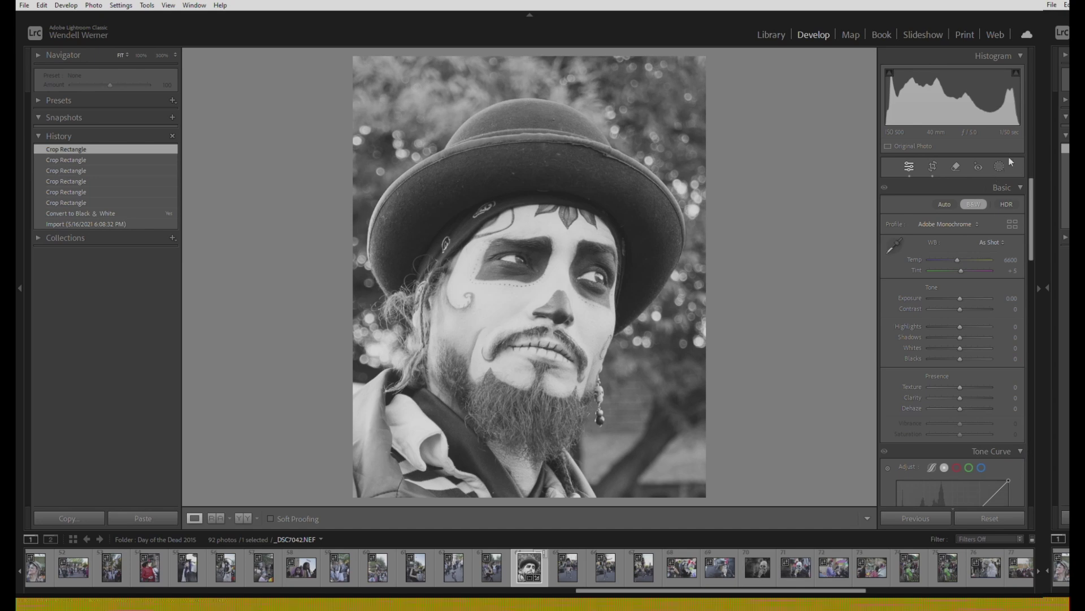
Mask the background, brush in the missed area beside the man's hair, and lower the mask's exposure until the trees are nearly black
click(998, 157)
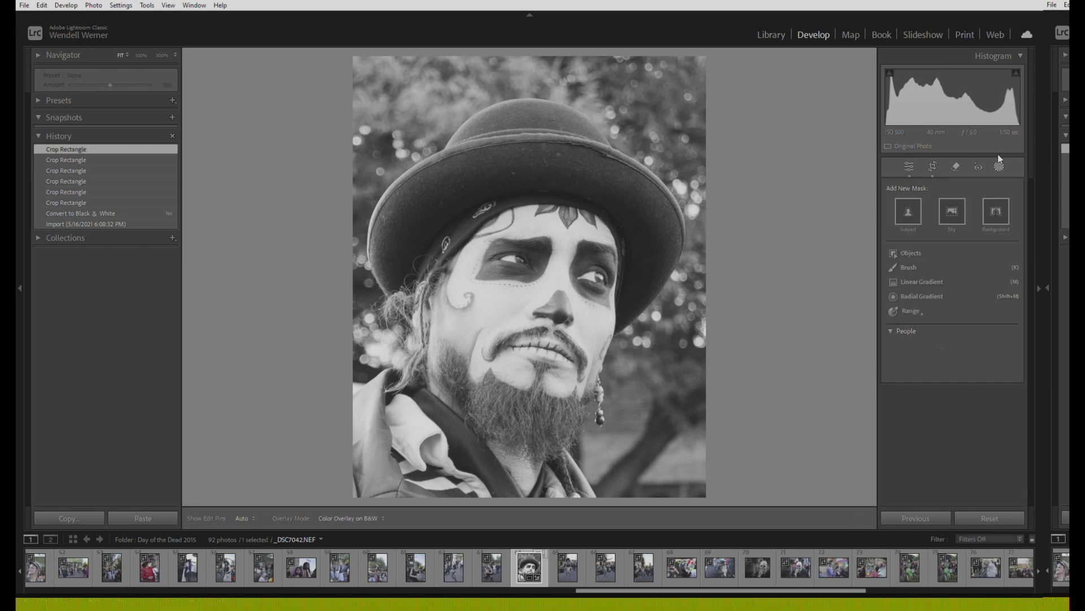
click(998, 210)
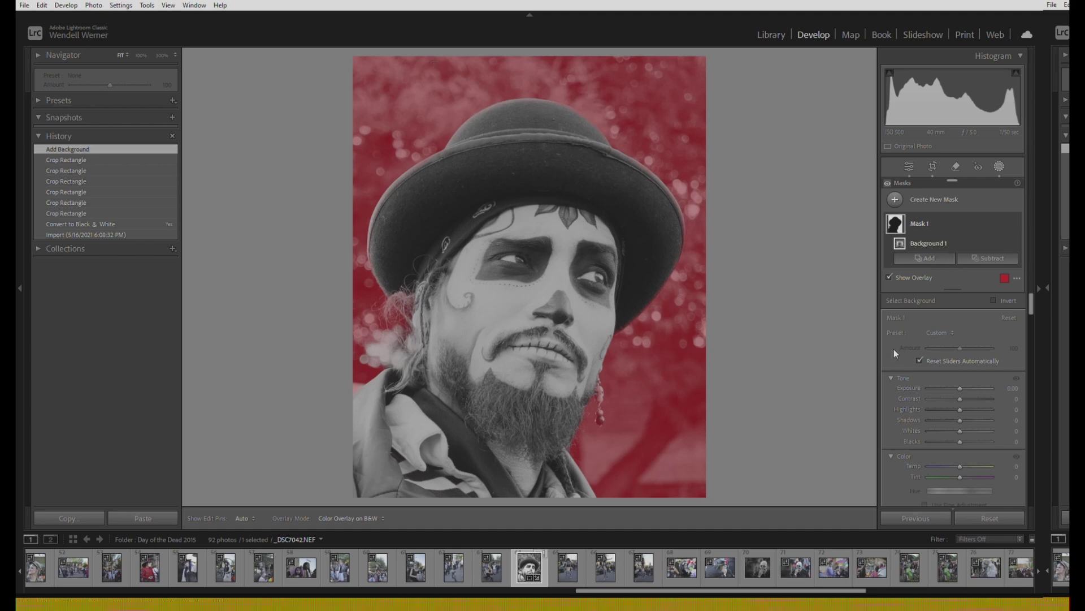
key(k)
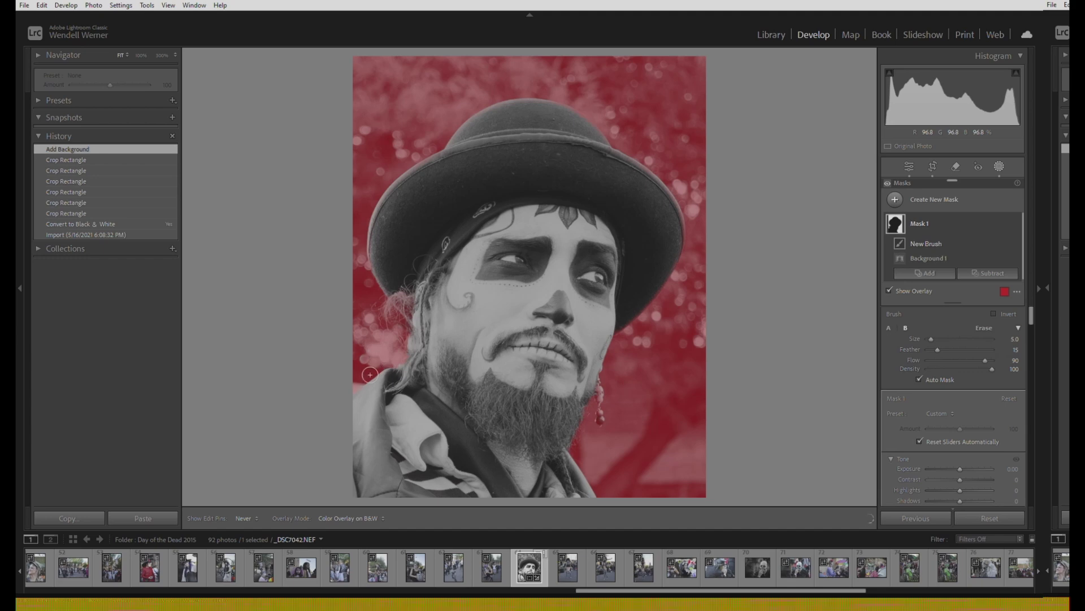
click(399, 353)
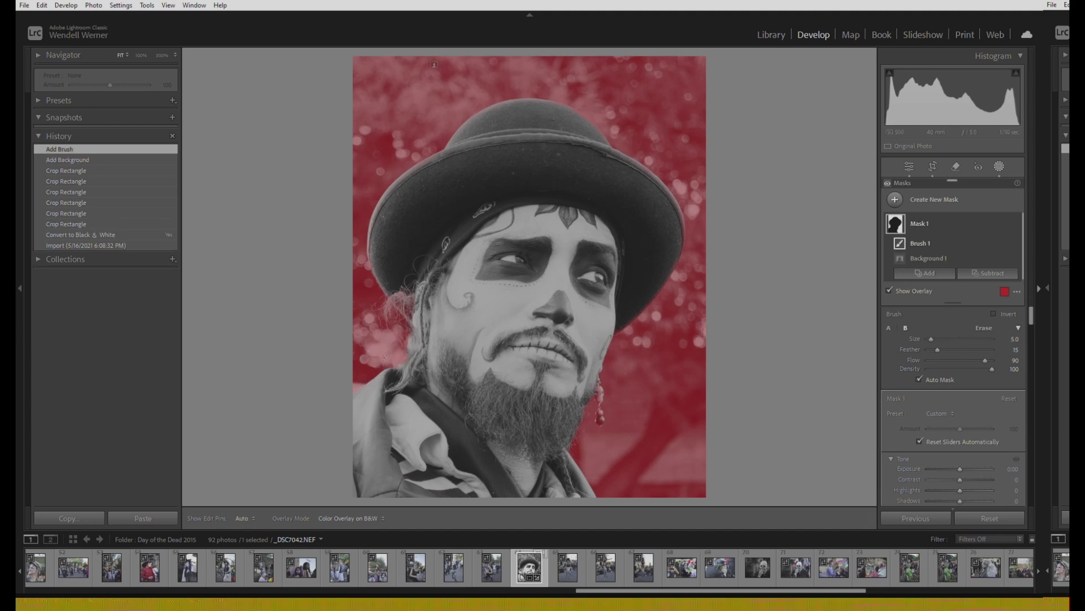
key(o)
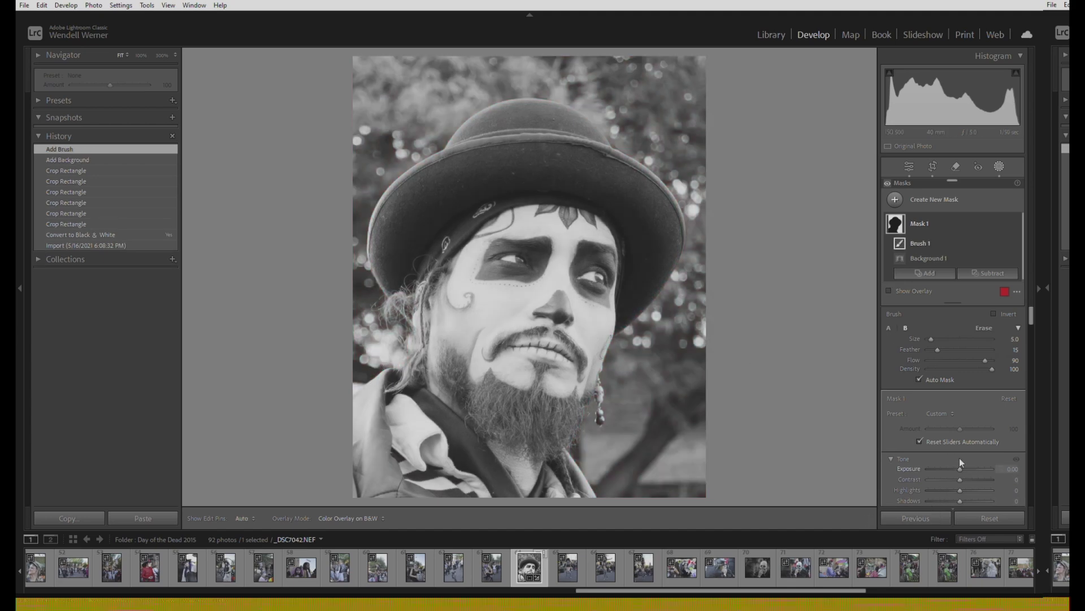
drag(960, 468, 907, 473)
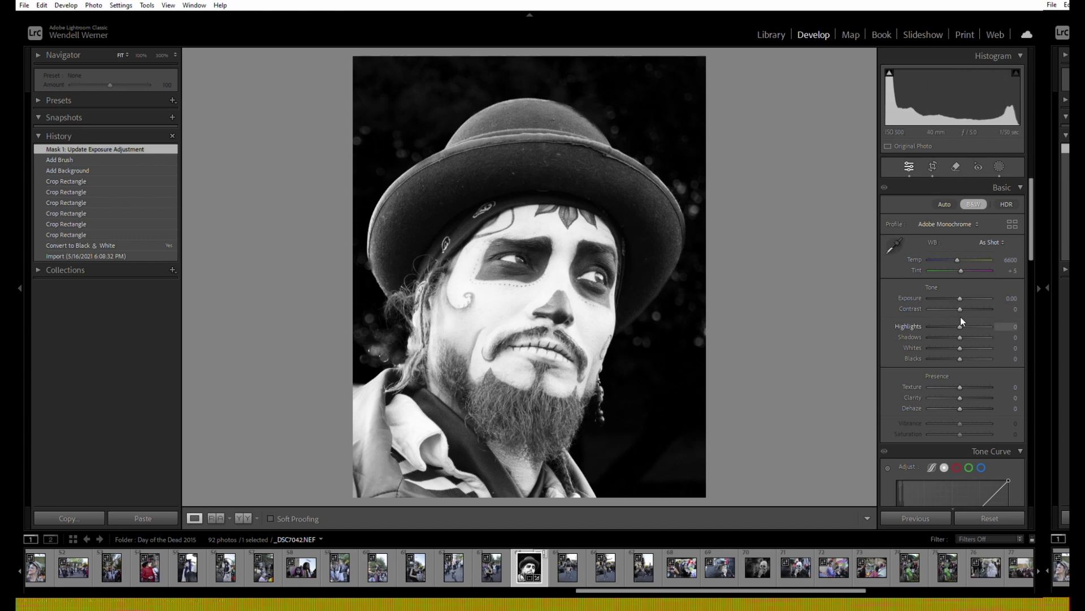
Set the portrait's highlights to −98 and whites to −88, and compare before and after side by side
drag(963, 322, 904, 330)
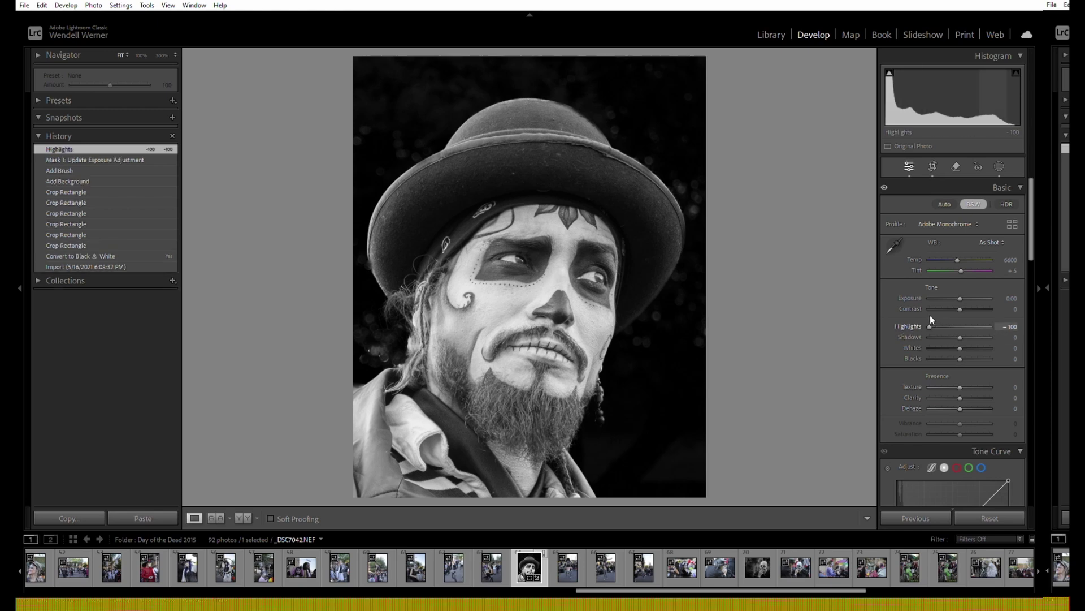
click(931, 326)
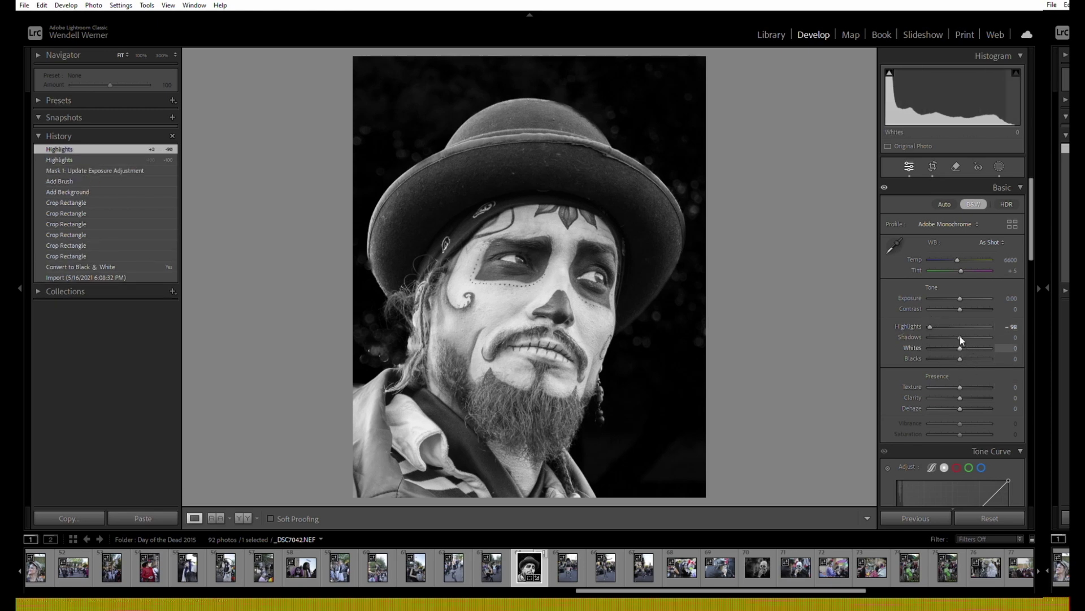
drag(960, 346, 934, 347)
key(y)
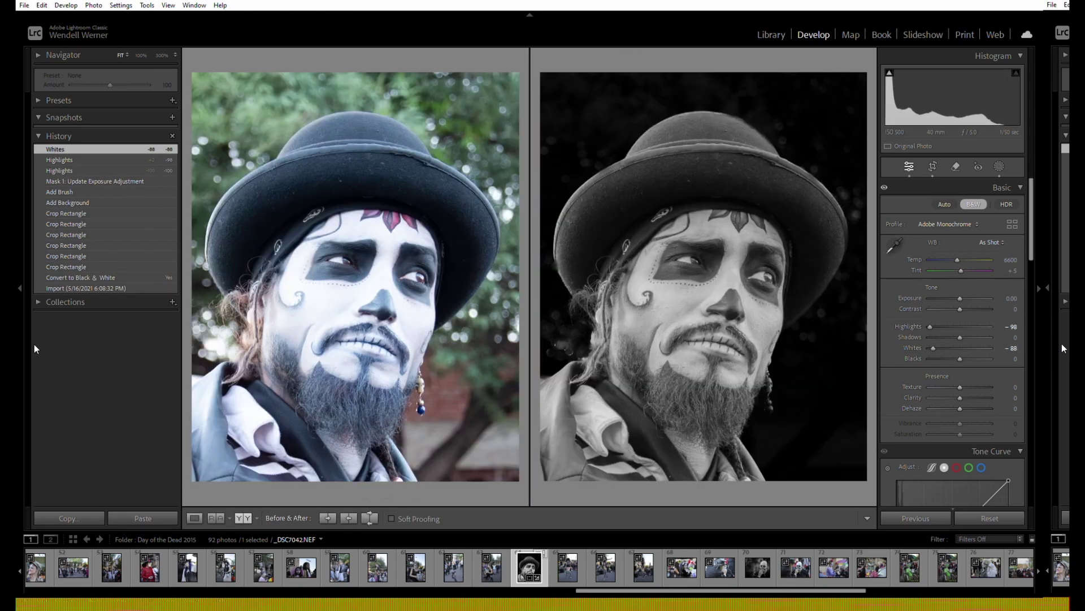